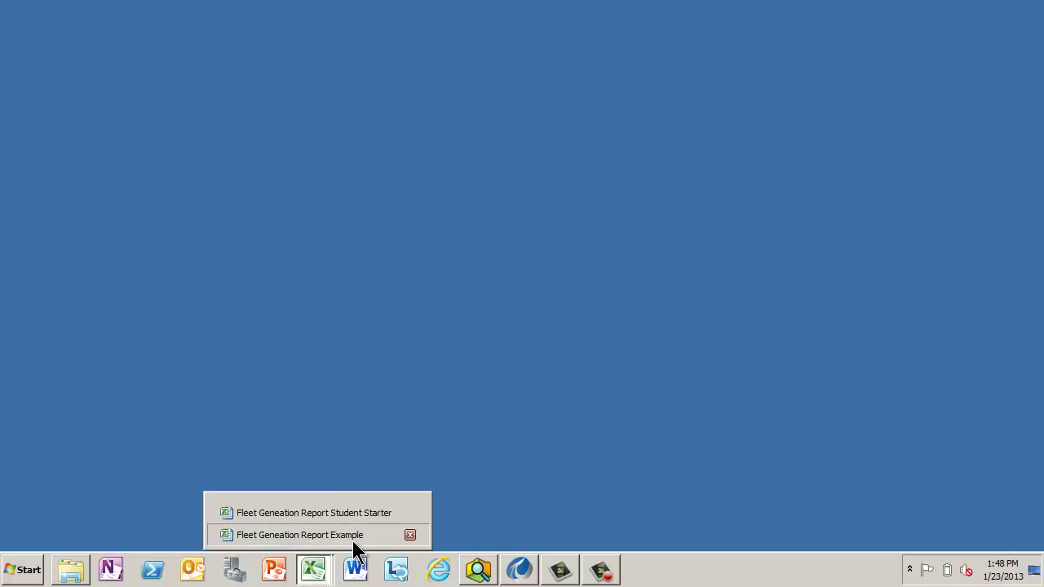
- Bring the Fleet Generation Report Example workbook forward, then maximize the PI System Explorer window
{"action": "left_click", "coordinate": [352, 535]}
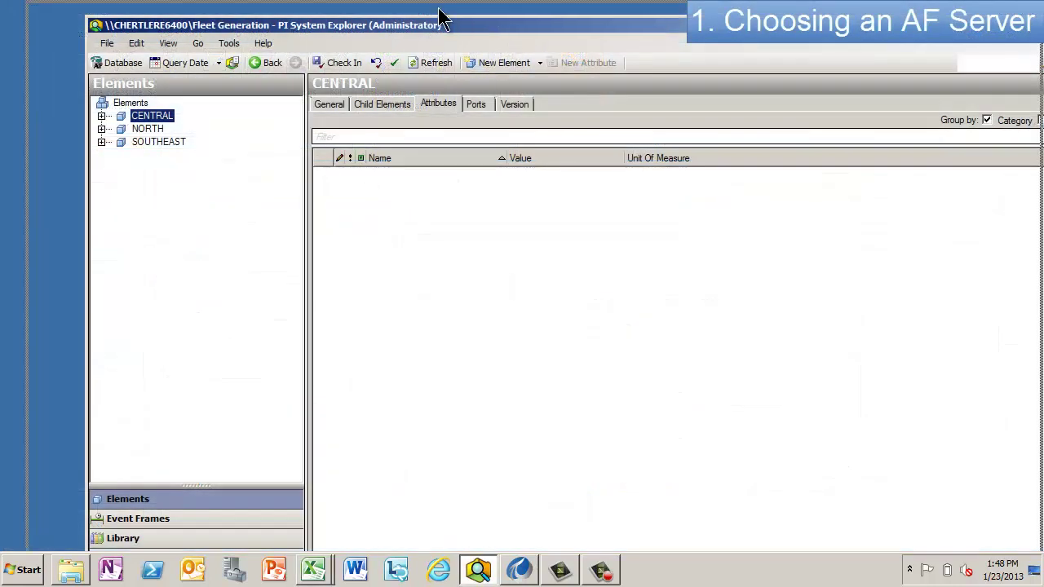
{"action": "double_click", "coordinate": [436, 23]}
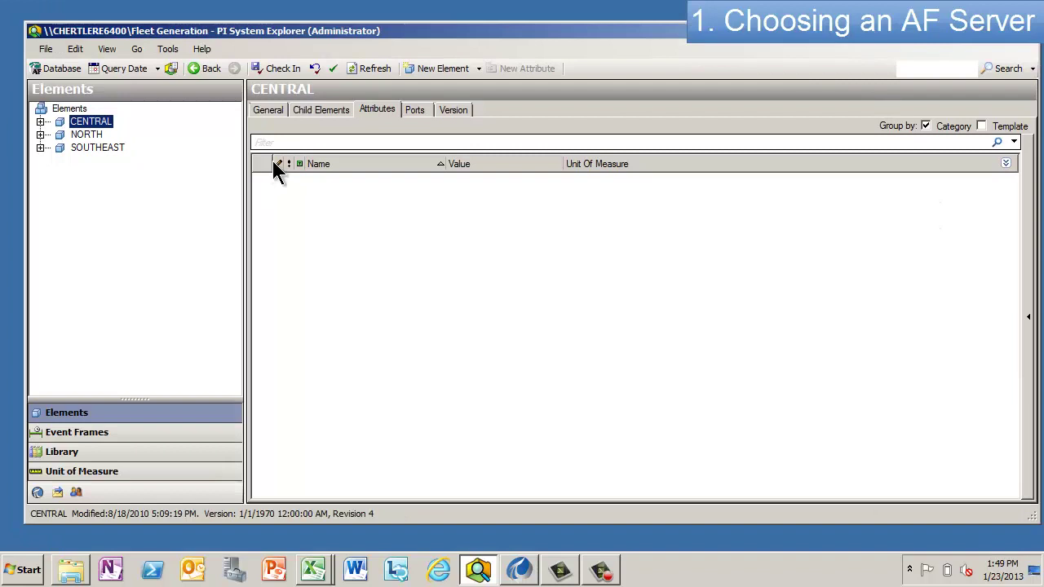
- Open and close the AF database list, glance at the Fleet Generation Report Example workbook, return
{"action": "left_click", "coordinate": [49, 68]}
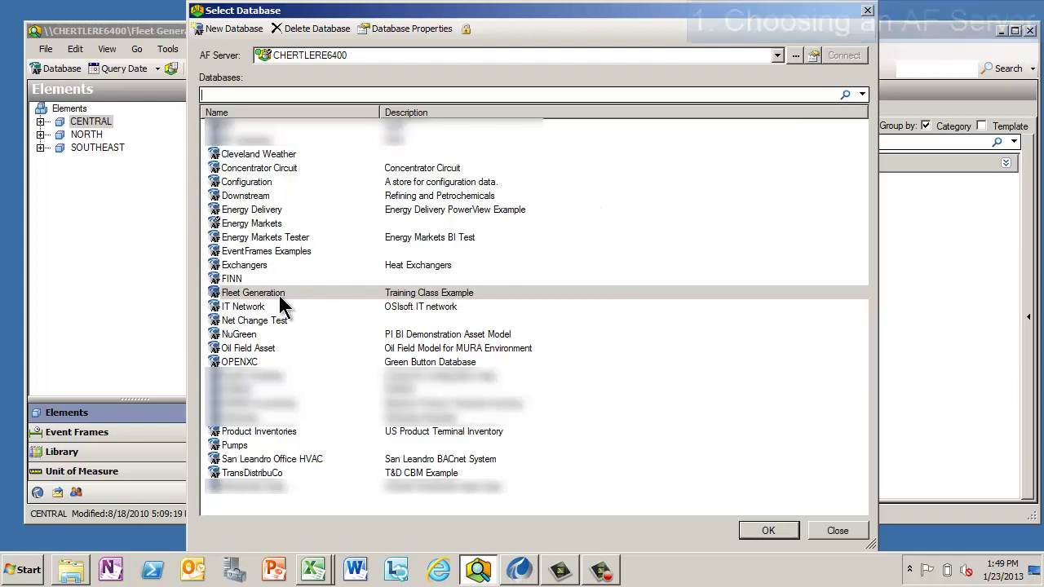
{"action": "left_click", "coordinate": [848, 528]}
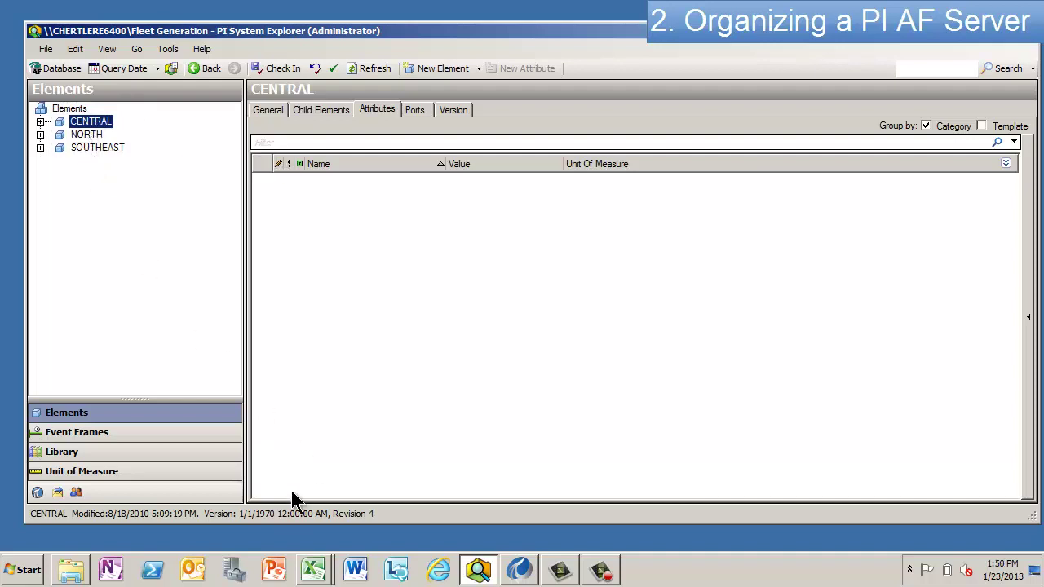
{"action": "left_click", "coordinate": [313, 570]}
{"action": "left_click", "coordinate": [310, 536]}
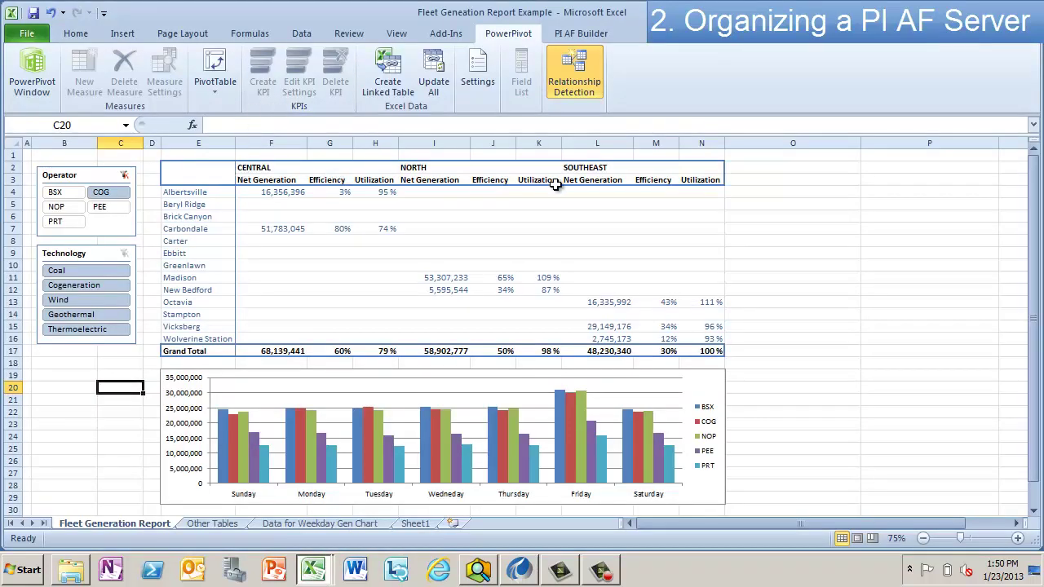
{"action": "key", "text": "alt+Tab"}
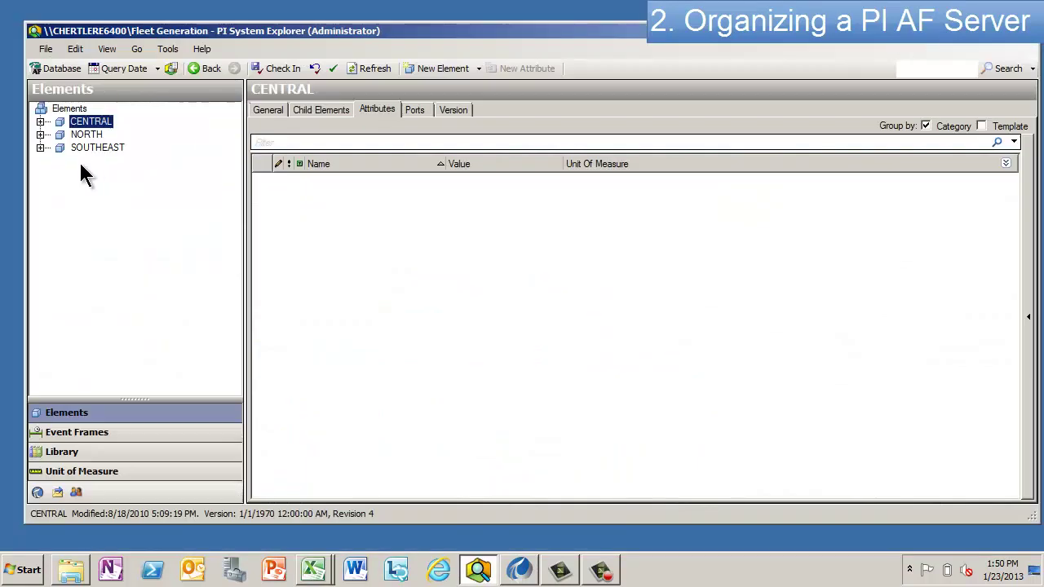
- Expand the CENTRAL, NORTH and SOUTHEAST regions in the Elements tree
{"action": "left_click", "coordinate": [40, 121]}
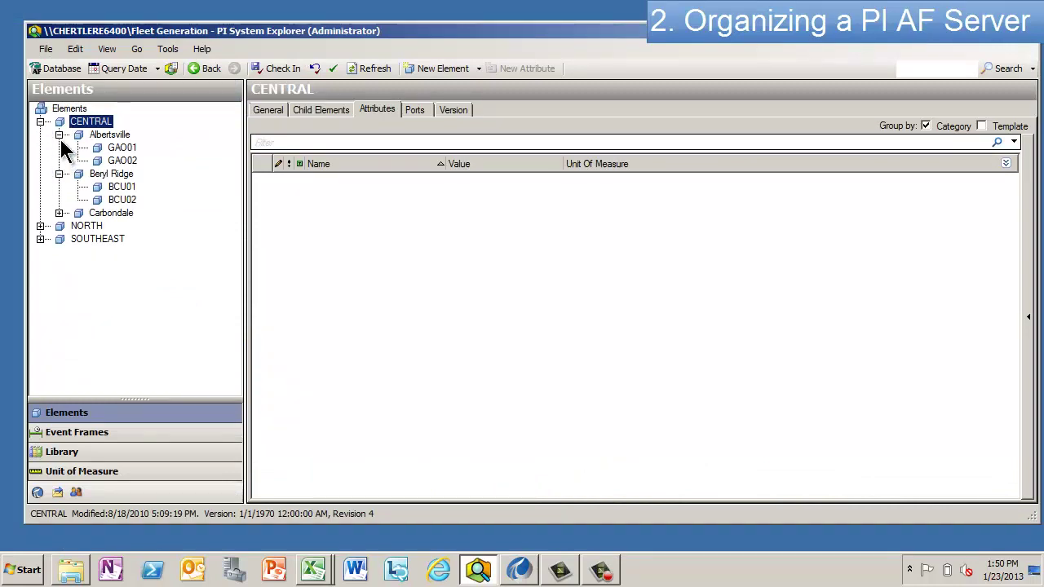
{"action": "left_click", "coordinate": [59, 134]}
{"action": "left_click", "coordinate": [59, 147]}
{"action": "left_click", "coordinate": [40, 174]}
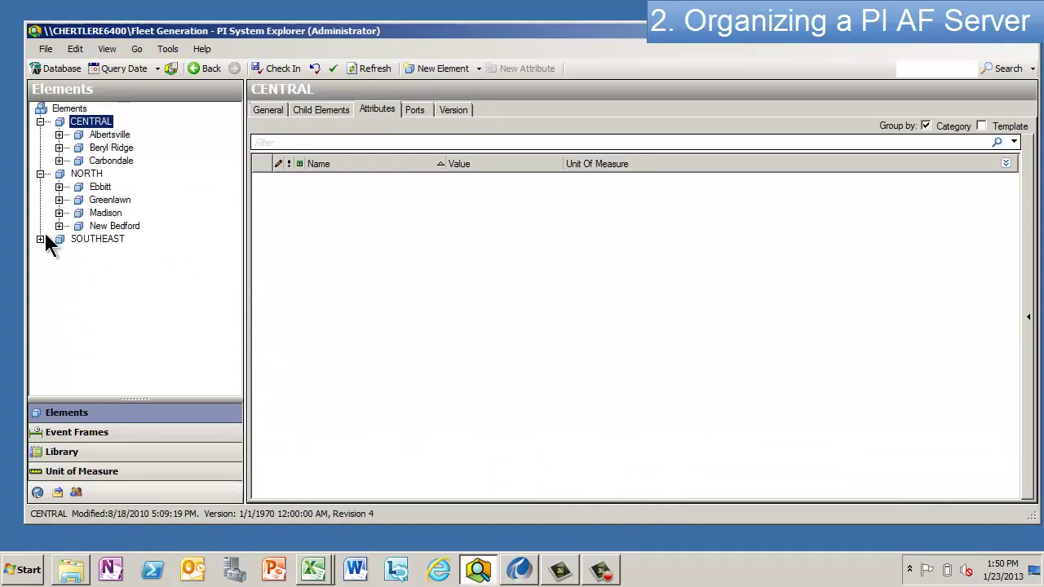
{"action": "left_click", "coordinate": [40, 239]}
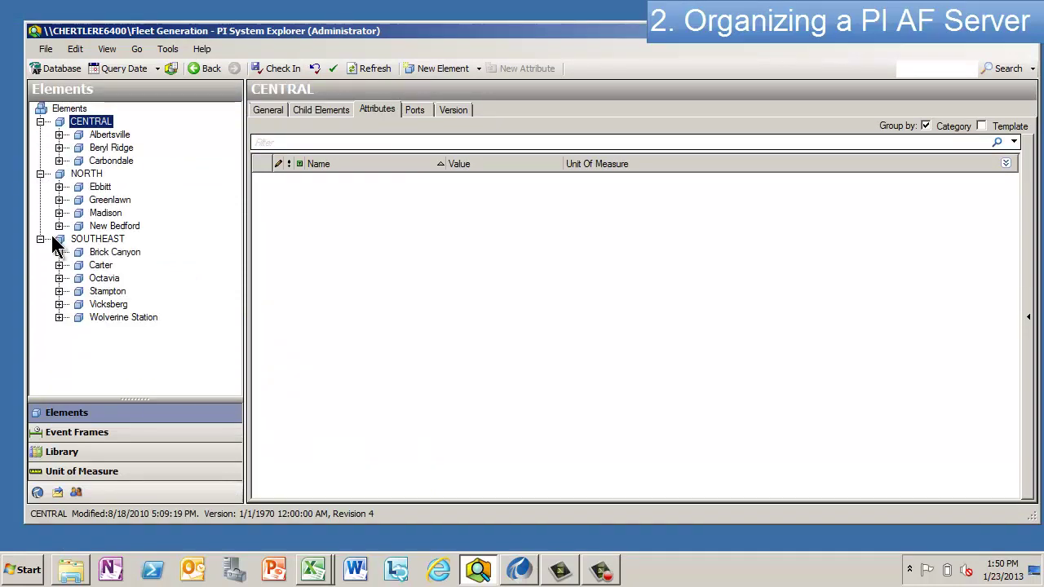
- Expand the Albertsville and Beryl Ridge plants and select the GAO01 unit
{"action": "left_click", "coordinate": [59, 135]}
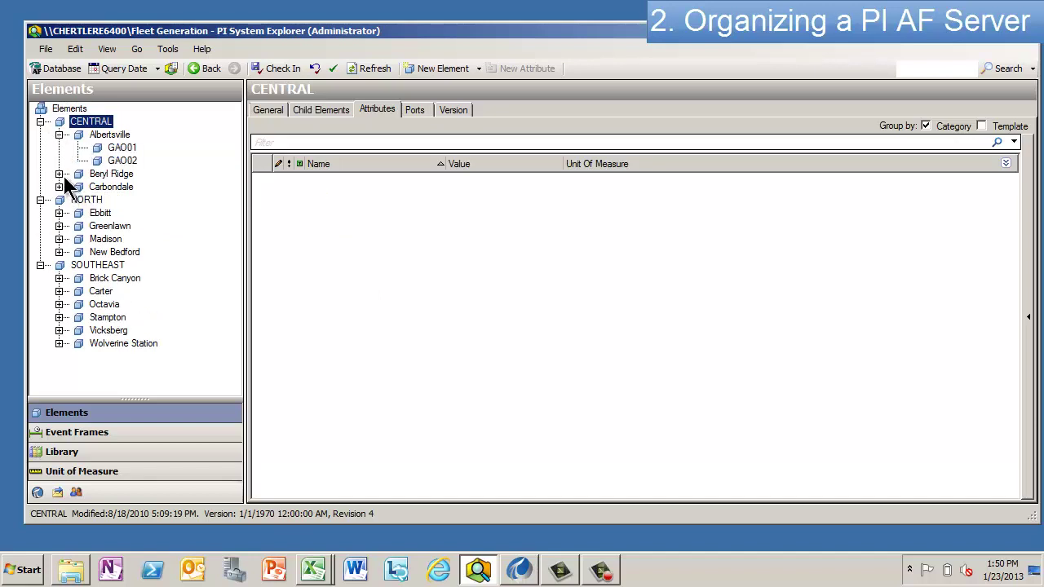
{"action": "left_click", "coordinate": [59, 174]}
{"action": "left_click", "coordinate": [124, 148]}
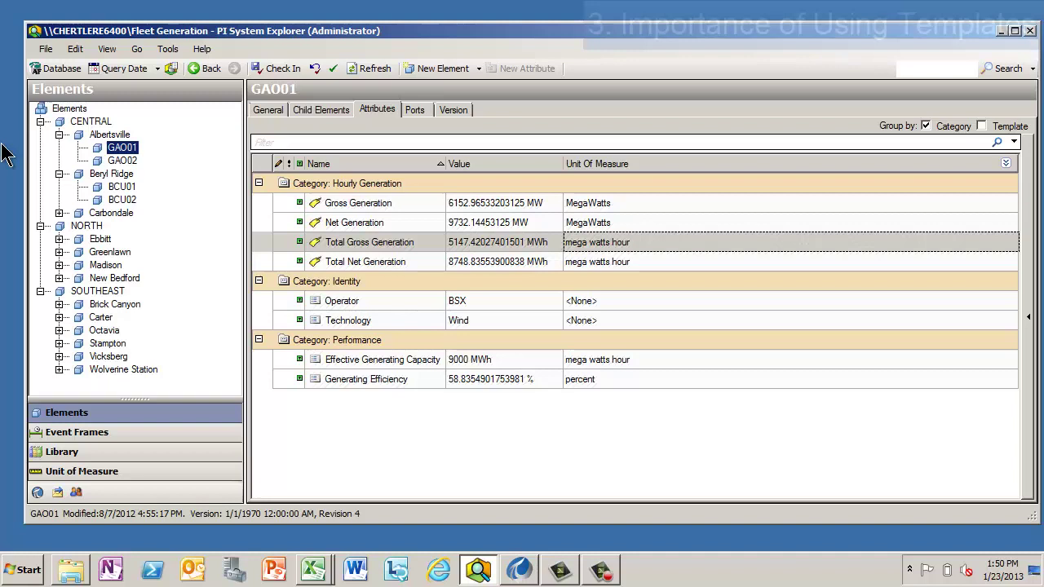
- View GAO01's general properties, then check CENTRAL's REGION template and its empty attribute list
{"action": "left_click", "coordinate": [272, 111]}
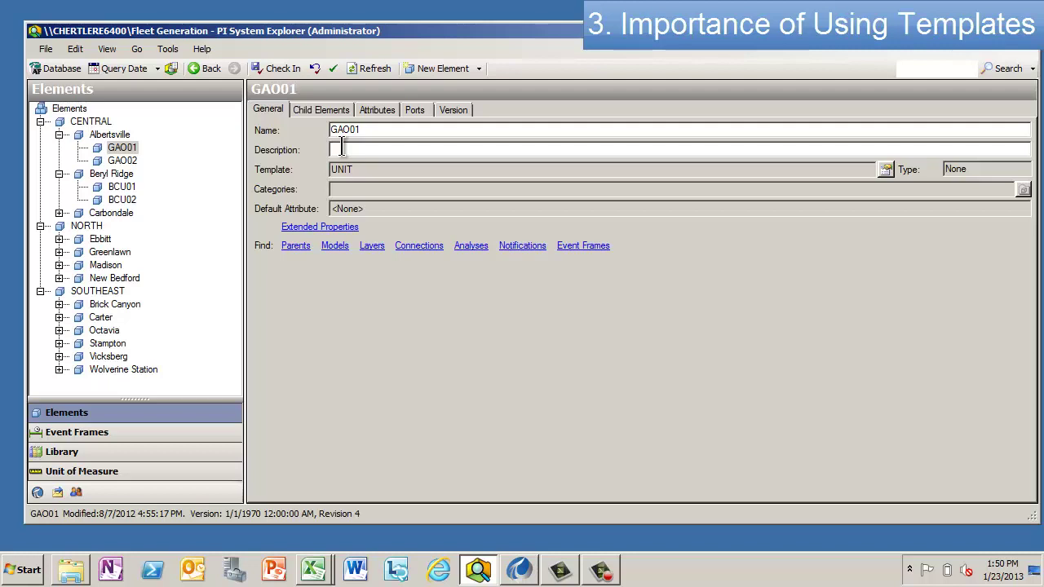
{"action": "left_click", "coordinate": [96, 123]}
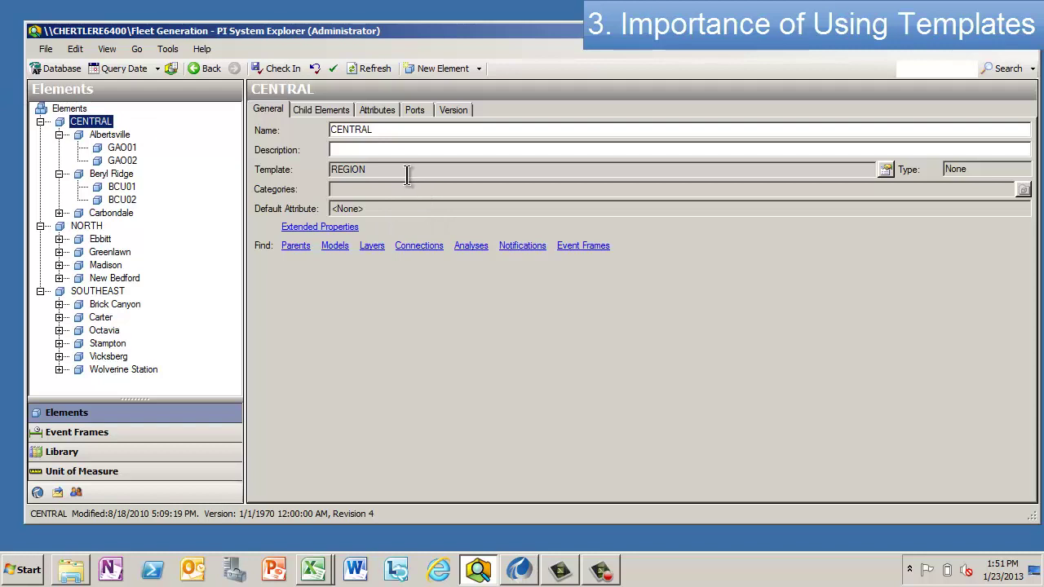
{"action": "left_click", "coordinate": [382, 111]}
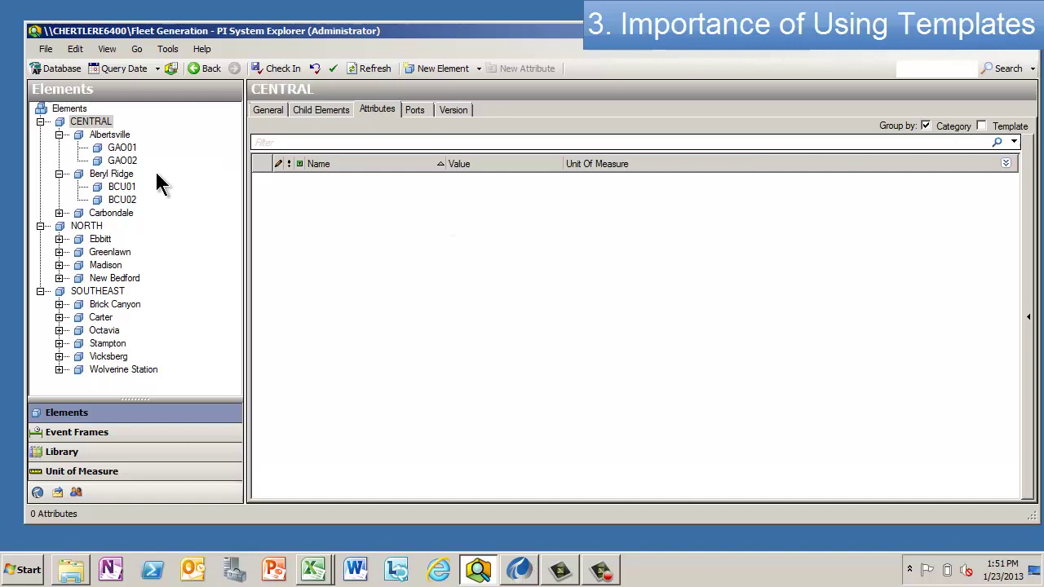
- Select Albertsville, then GAO01 to confirm its UNIT template and list its attributes
{"action": "left_click", "coordinate": [115, 135]}
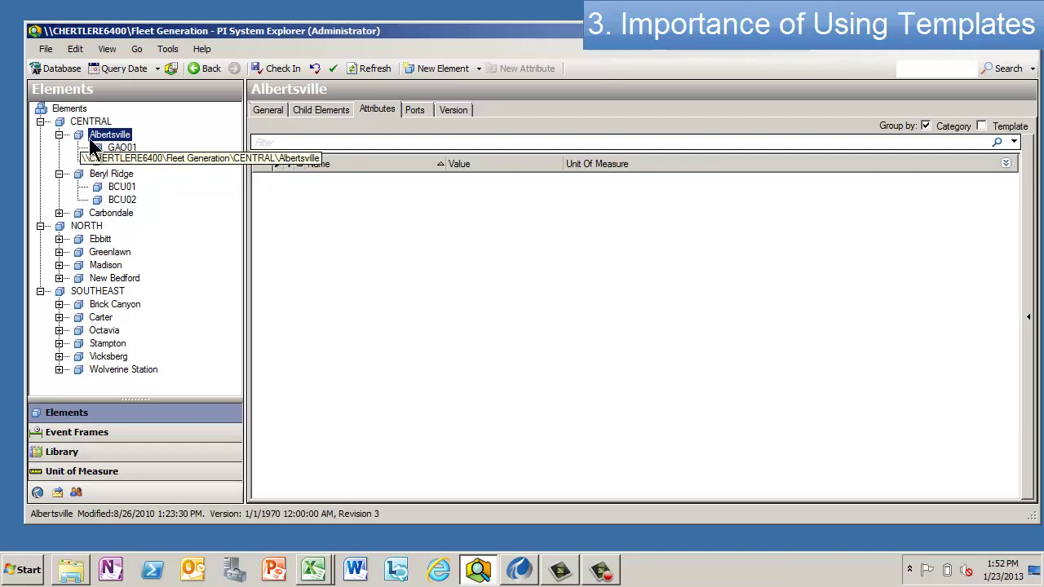
{"action": "left_click", "coordinate": [129, 149]}
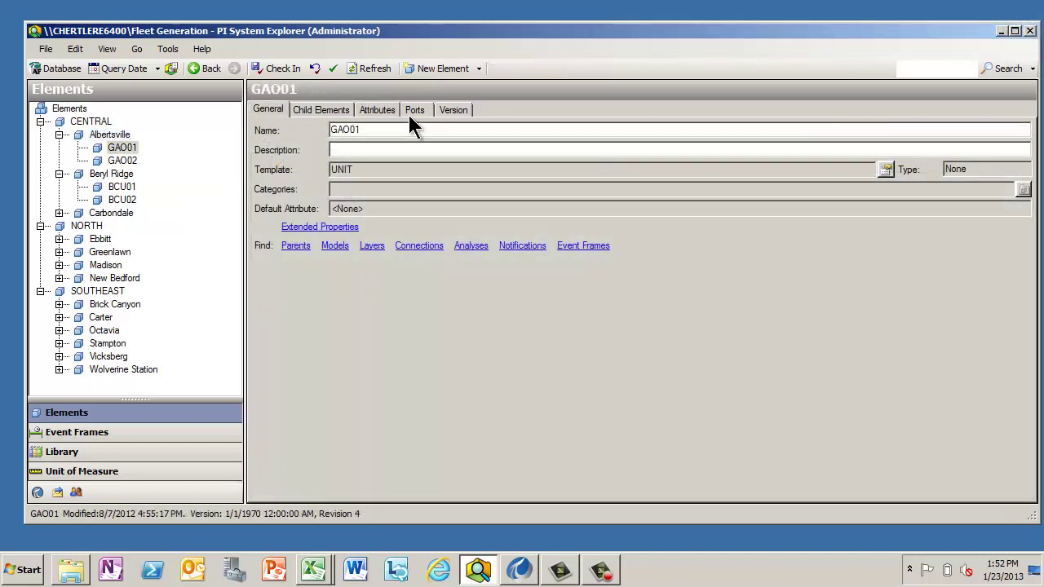
{"action": "left_click", "coordinate": [387, 111]}
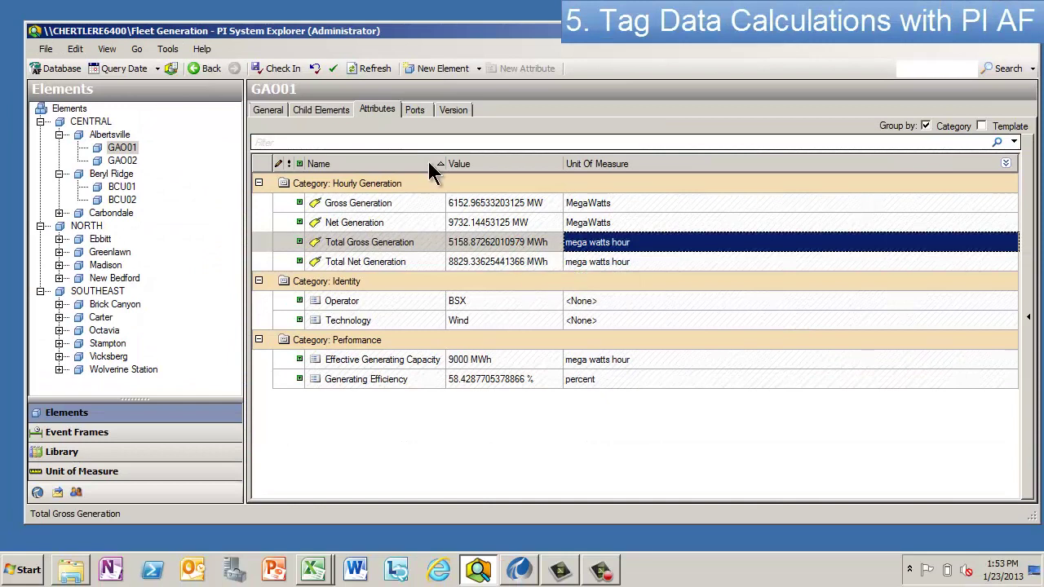
- Open the PI Point data reference settings for Total Gross Generation from its properties panel
{"action": "left_click", "coordinate": [403, 242]}
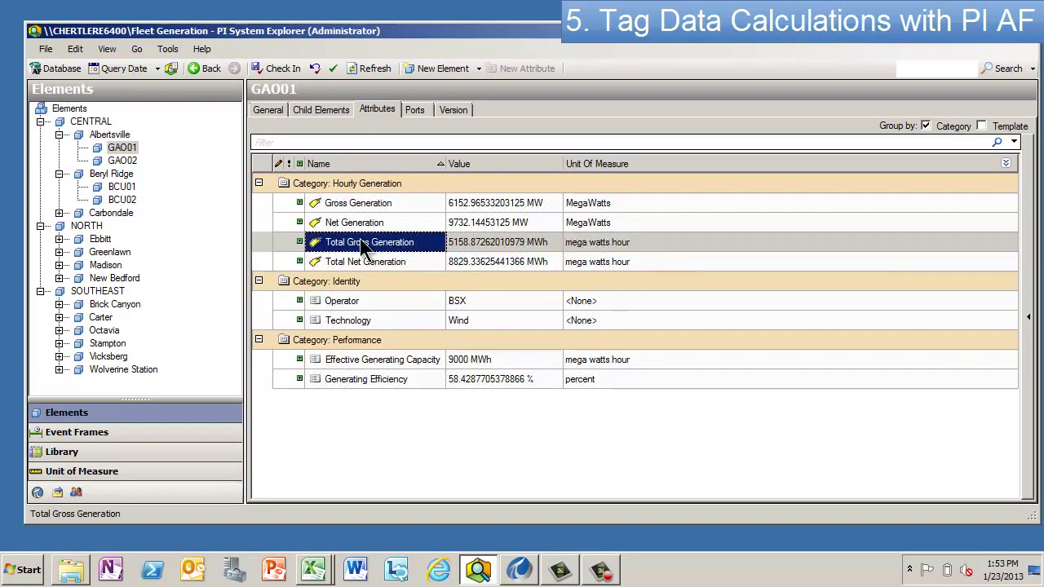
{"action": "left_click", "coordinate": [1033, 281]}
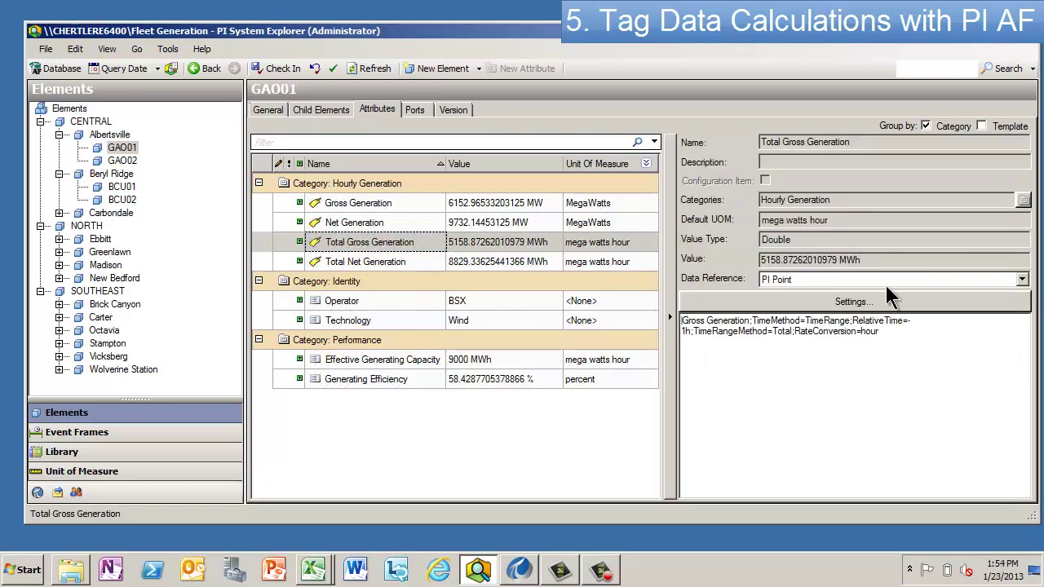
{"action": "left_click", "coordinate": [853, 304]}
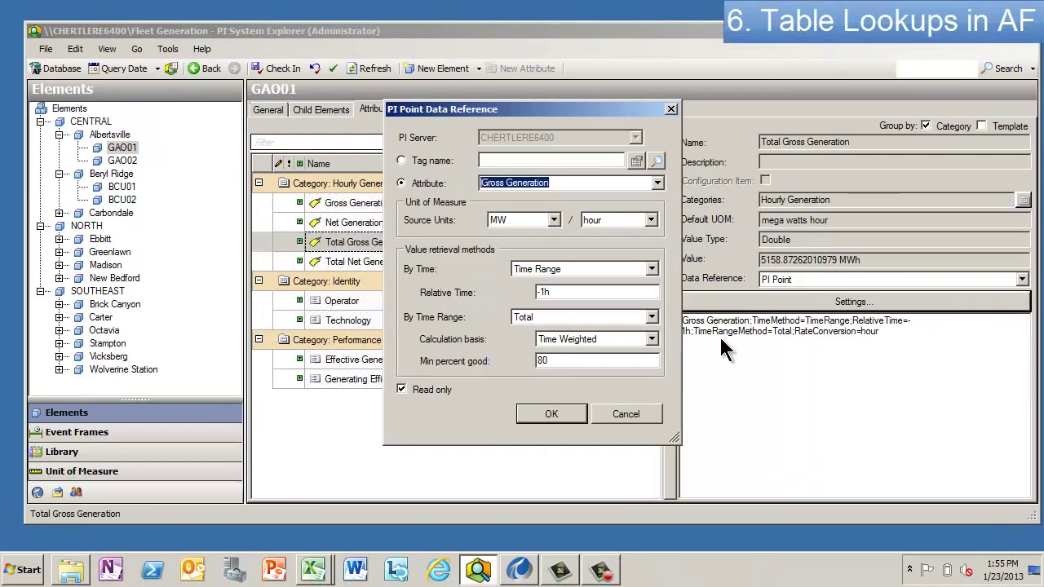
- Cancel the PI Point Data Reference dialog without changes
{"action": "left_click", "coordinate": [653, 416]}
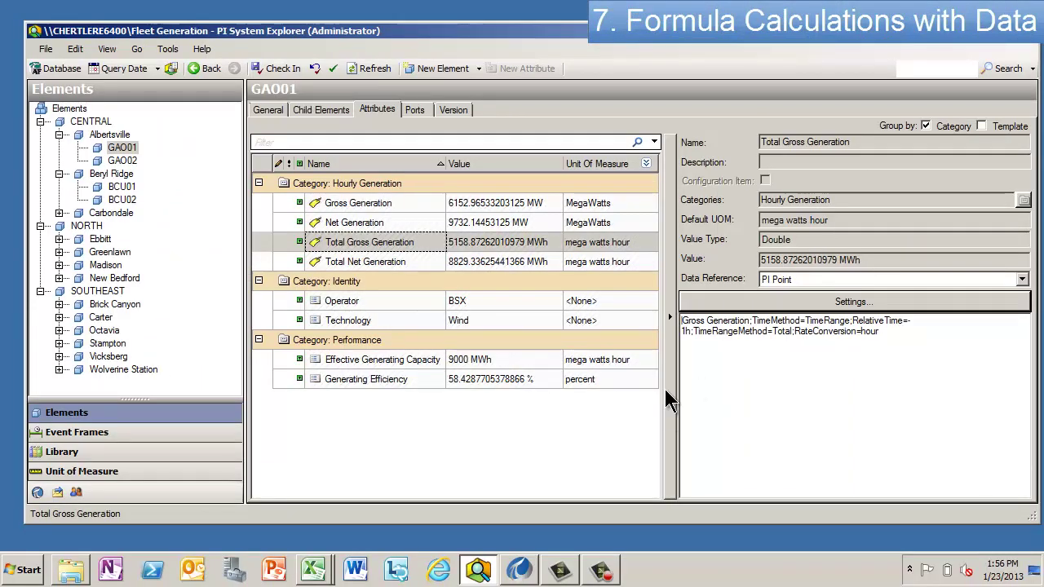
- Review Effective Generating Capacity's Active Units table lookup settings, then close them unchanged
{"action": "left_click", "coordinate": [406, 361]}
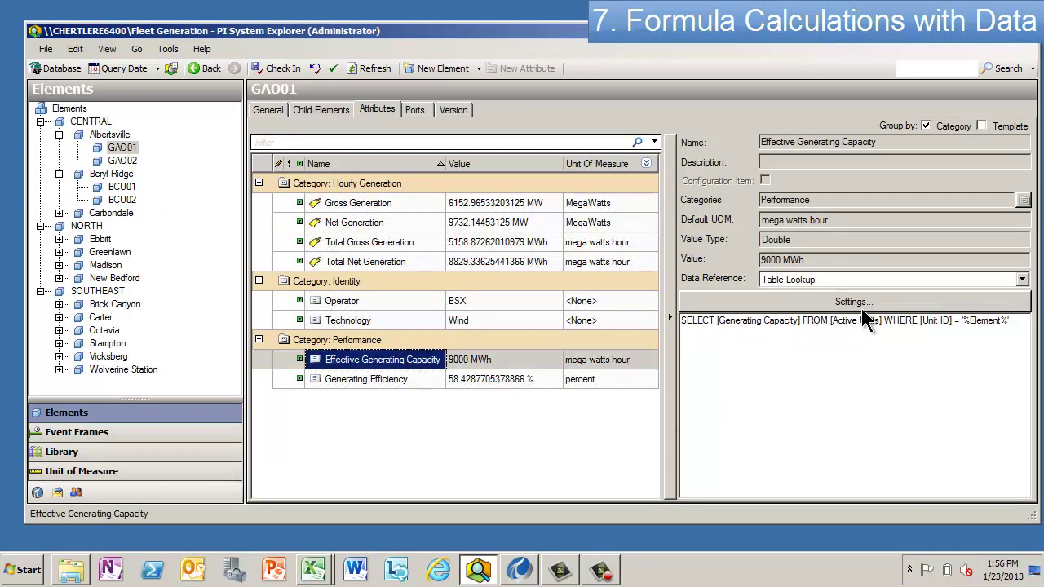
{"action": "left_click", "coordinate": [857, 302]}
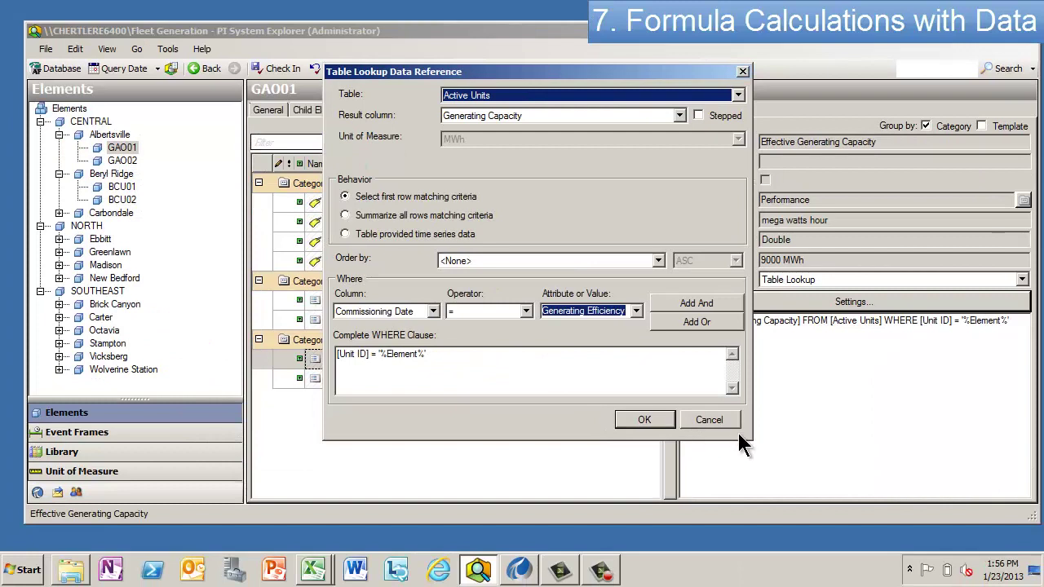
{"action": "left_click", "coordinate": [720, 423]}
- Select Generating Efficiency and open its Formula Configuration with parameters A and B
{"action": "left_click", "coordinate": [553, 382]}
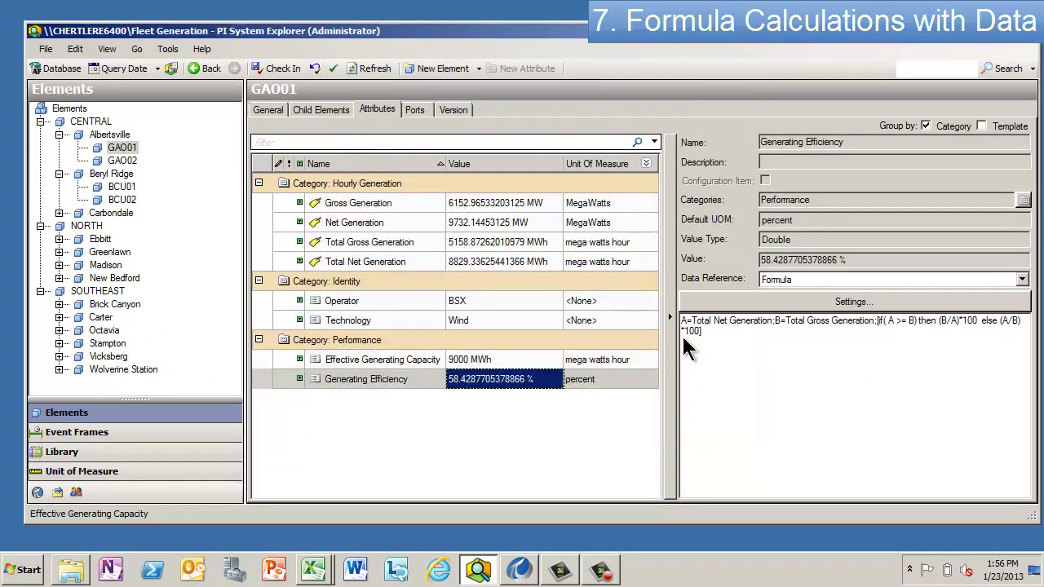
{"action": "left_click", "coordinate": [810, 302]}
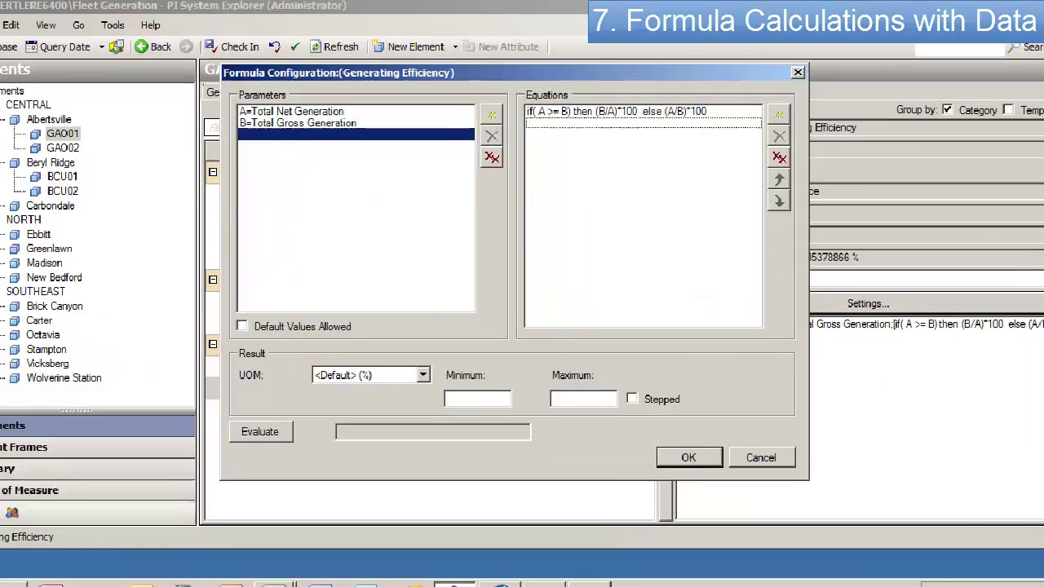